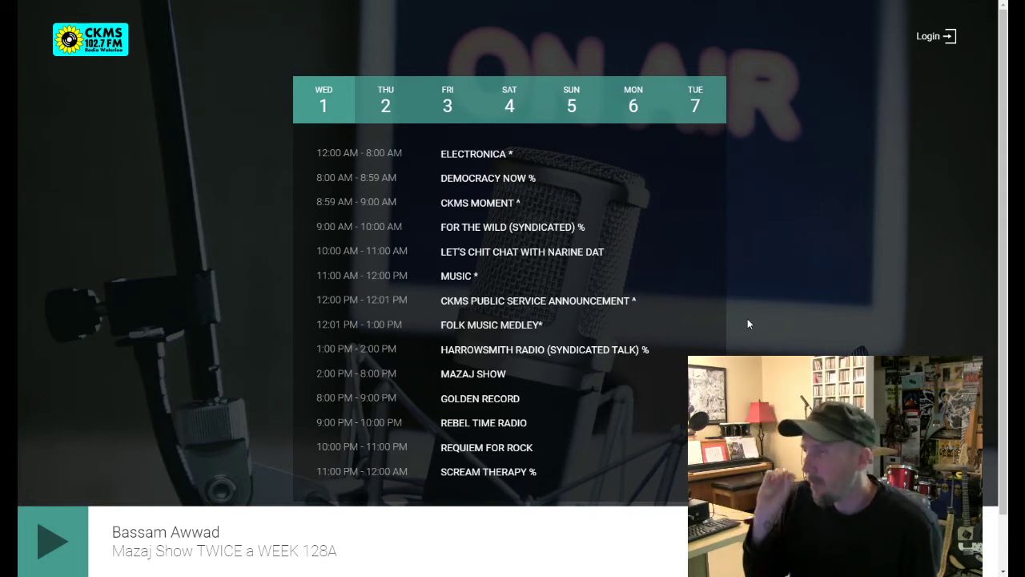
- Open the station login page and highlight its 'Uploading your show?' tips
{"action": "left_click", "coordinate": [931, 44]}
{"action": "left_click_drag", "start_coordinate": [384, 360], "coordinate": [596, 393]}
- Clear the highlighted tips and dismiss the saved-login suggestions on the login page
{"action": "left_click", "coordinate": [607, 392]}
{"action": "left_click", "coordinate": [439, 166]}
{"action": "left_click", "coordinate": [761, 192]}
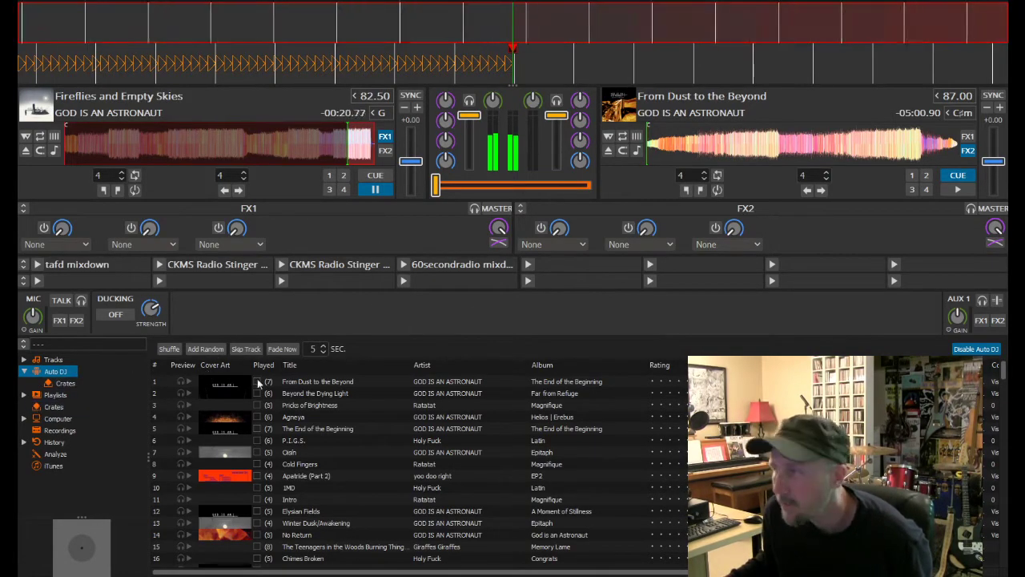
{"action": "left_click", "coordinate": [260, 392]}
- Expand Playlists in Mixxx and show the New Releases playlist tracks
{"action": "left_click", "coordinate": [24, 396]}
{"action": "left_click", "coordinate": [77, 414]}
{"action": "scroll", "coordinate": [387, 384], "scroll_direction": "down", "scroll_amount": 5}
{"action": "scroll", "coordinate": [356, 410], "scroll_direction": "down", "scroll_amount": 1}
{"action": "scroll", "coordinate": [353, 415], "scroll_direction": "down", "scroll_amount": 1}
- Rearrange the track list columns, moving Album and narrowing the Title column
{"action": "left_click_drag", "start_coordinate": [542, 345], "coordinate": [303, 358]}
{"action": "left_click_drag", "start_coordinate": [469, 343], "coordinate": [677, 347]}
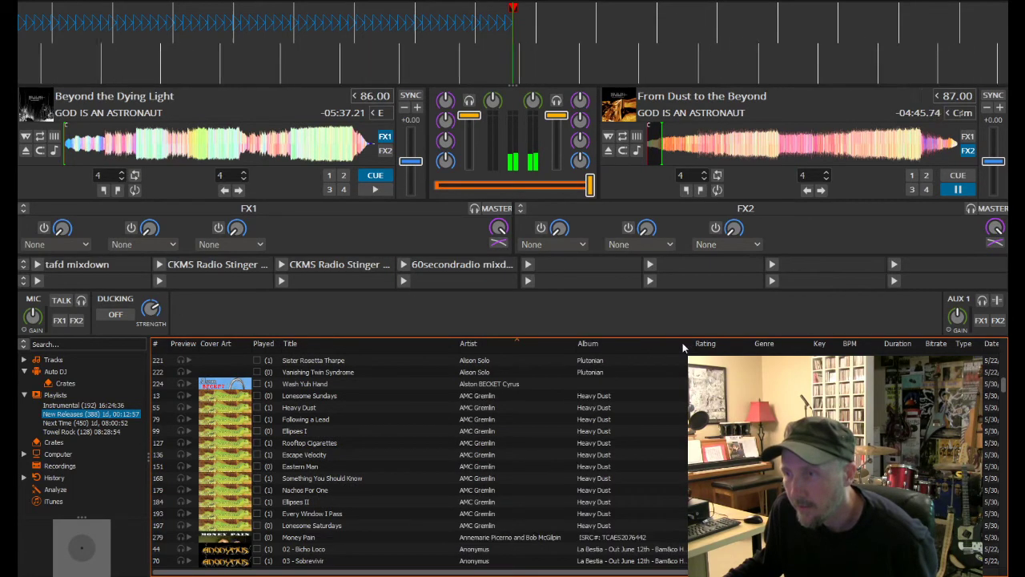
{"action": "left_click", "coordinate": [455, 344]}
{"action": "mouse_move", "coordinate": [458, 344]}
{"action": "left_mouse_down"}
{"action": "mouse_move", "coordinate": [417, 348]}
{"action": "mouse_move", "coordinate": [437, 348]}
{"action": "left_mouse_up"}
- Sort New Releases by artist, browse the track list, then switch to the browser login page
{"action": "left_click", "coordinate": [460, 351]}
{"action": "scroll", "coordinate": [456, 413], "scroll_direction": "down", "scroll_amount": 10}
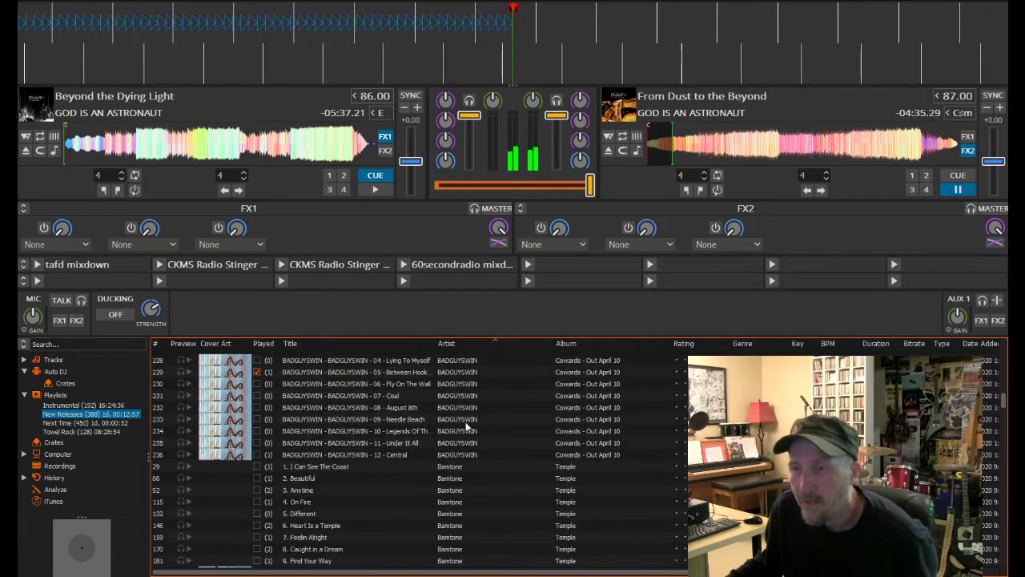
{"action": "scroll", "coordinate": [432, 433], "scroll_direction": "down", "scroll_amount": 4}
{"action": "scroll", "coordinate": [353, 449], "scroll_direction": "up", "scroll_amount": 4}
{"action": "scroll", "coordinate": [361, 453], "scroll_direction": "up", "scroll_amount": 10}
{"action": "scroll", "coordinate": [368, 447], "scroll_direction": "up", "scroll_amount": 10}
{"action": "scroll", "coordinate": [369, 440], "scroll_direction": "up", "scroll_amount": 3}
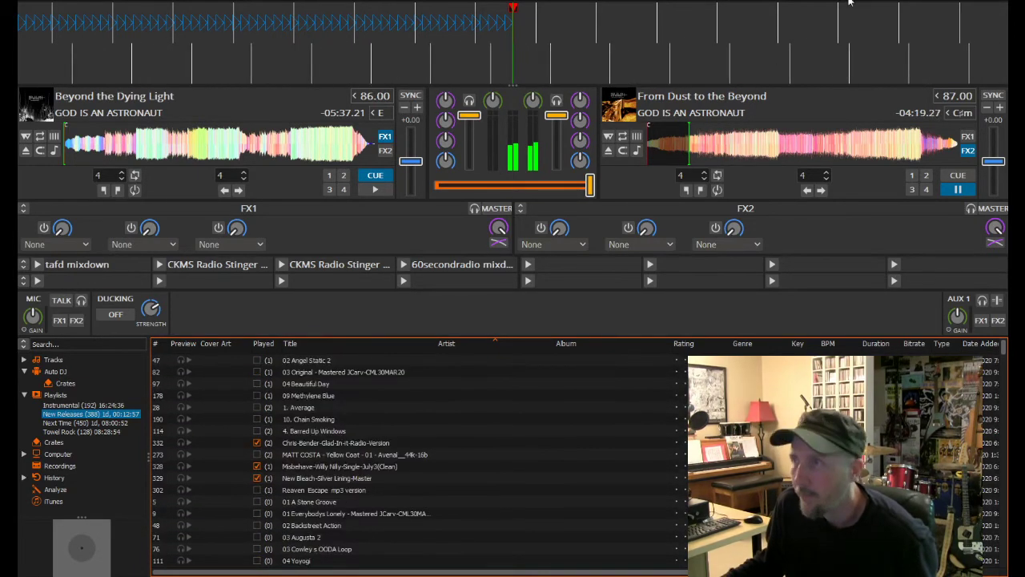
{"action": "scroll", "coordinate": [442, 525], "scroll_direction": "down", "scroll_amount": 10}
{"action": "scroll", "coordinate": [438, 454], "scroll_direction": "up", "scroll_amount": 10}
{"action": "key", "text": "alt+Tab"}
{"action": "left_click", "coordinate": [425, 166]}
{"action": "left_click", "coordinate": [449, 194]}
{"action": "left_click", "coordinate": [511, 272]}
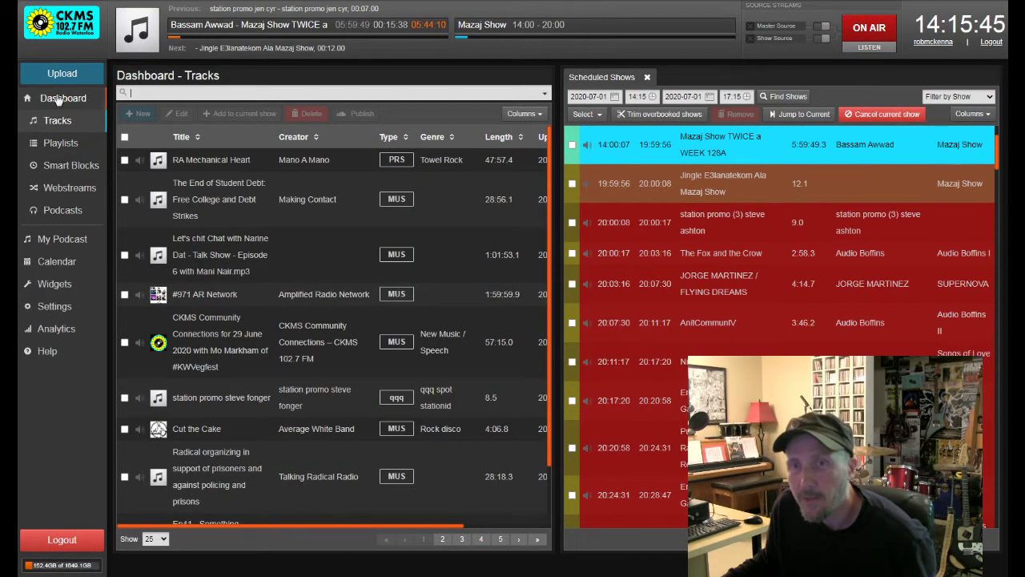
{"action": "left_click", "coordinate": [62, 80]}
{"action": "left_click", "coordinate": [992, 42]}
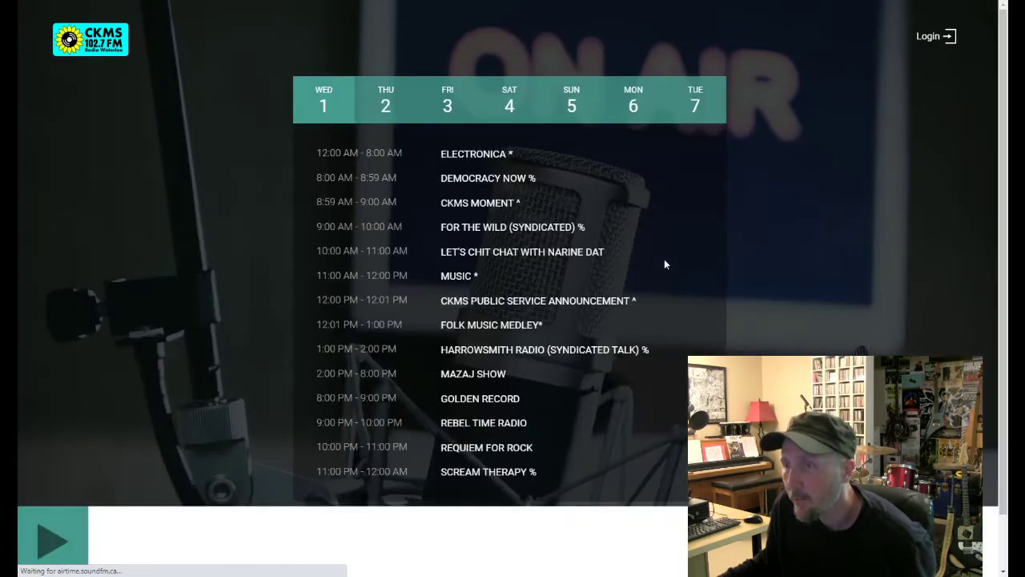
{"action": "left_click", "coordinate": [943, 39]}
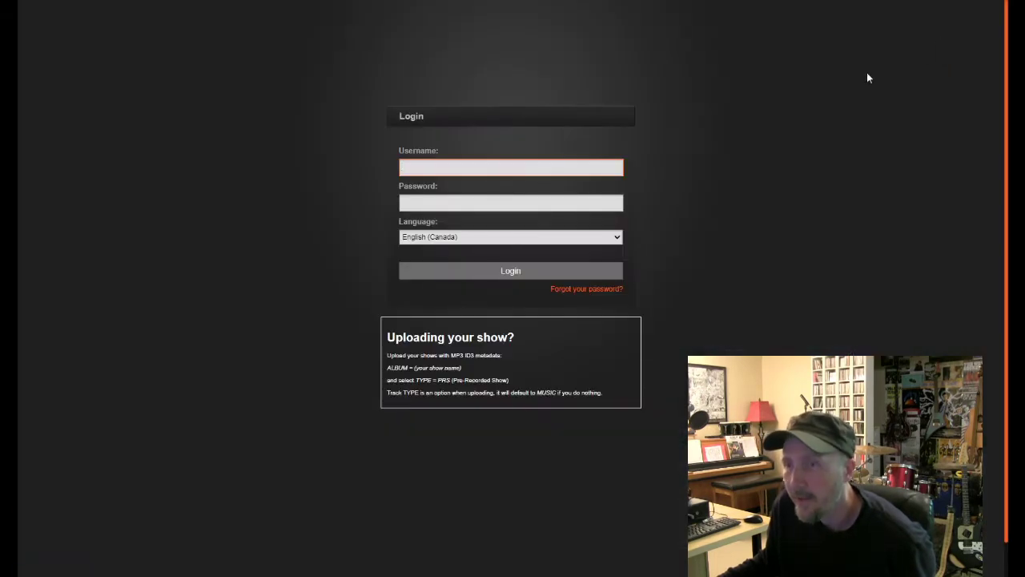
{"action": "left_click_drag", "start_coordinate": [385, 374], "coordinate": [609, 397]}
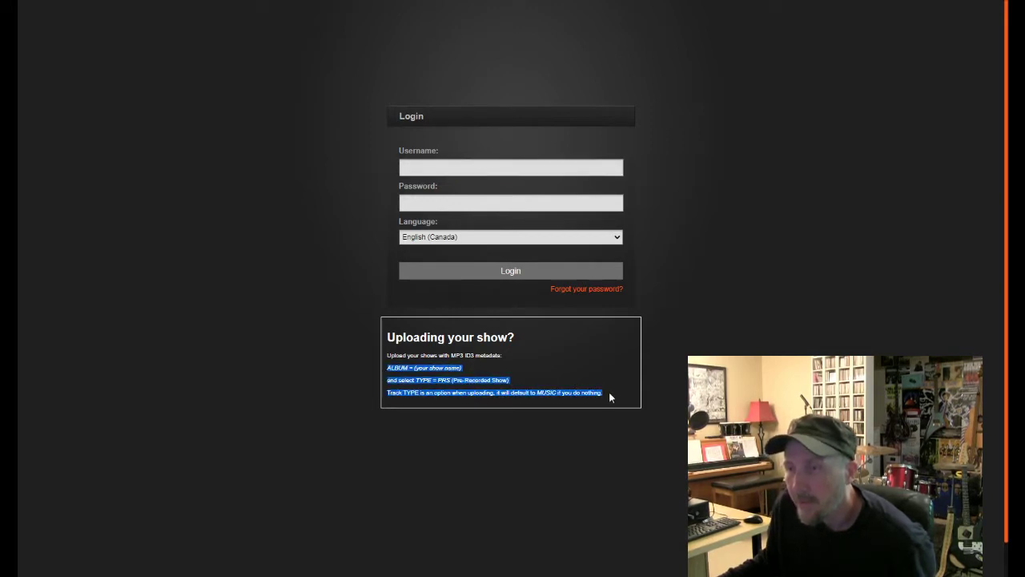
{"action": "left_click", "coordinate": [458, 381]}
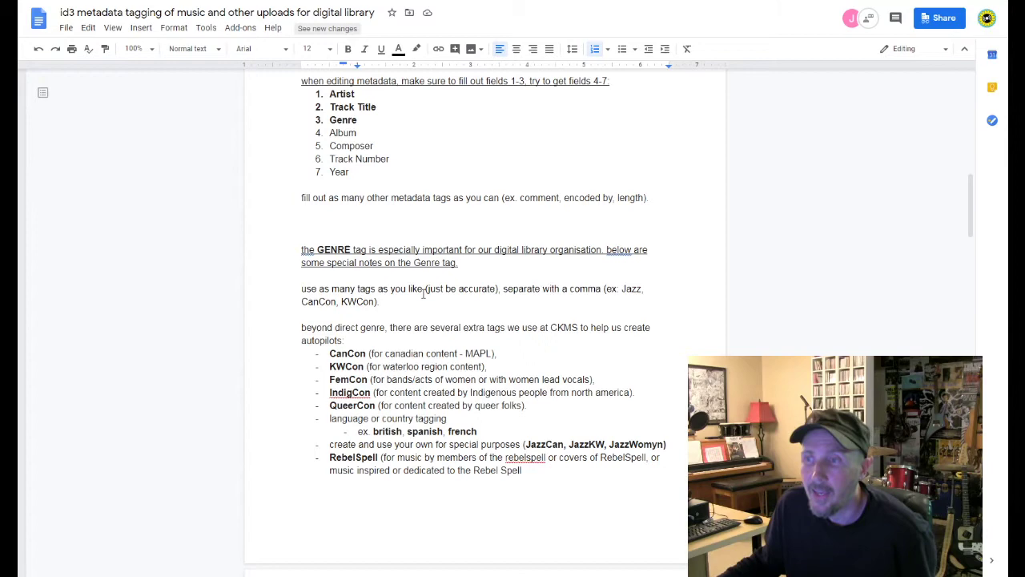
{"action": "scroll", "coordinate": [422, 294], "scroll_direction": "up", "scroll_amount": 3}
{"action": "scroll", "coordinate": [423, 293], "scroll_direction": "up", "scroll_amount": 2}
{"action": "scroll", "coordinate": [423, 293], "scroll_direction": "down", "scroll_amount": 5}
{"action": "scroll", "coordinate": [423, 293], "scroll_direction": "down", "scroll_amount": 6}
{"action": "scroll", "coordinate": [422, 293], "scroll_direction": "down", "scroll_amount": 4}
{"action": "scroll", "coordinate": [423, 293], "scroll_direction": "down", "scroll_amount": 1}
{"action": "scroll", "coordinate": [423, 293], "scroll_direction": "up", "scroll_amount": 4}
{"action": "scroll", "coordinate": [422, 293], "scroll_direction": "down", "scroll_amount": 3}
{"action": "scroll", "coordinate": [404, 409], "scroll_direction": "down", "scroll_amount": 7}
{"action": "scroll", "coordinate": [407, 394], "scroll_direction": "up", "scroll_amount": 8}
{"action": "scroll", "coordinate": [408, 393], "scroll_direction": "up", "scroll_amount": 20}
{"action": "scroll", "coordinate": [407, 393], "scroll_direction": "down", "scroll_amount": 20}
{"action": "scroll", "coordinate": [433, 425], "scroll_direction": "down", "scroll_amount": 15}
{"action": "scroll", "coordinate": [435, 433], "scroll_direction": "up", "scroll_amount": 15}
{"action": "scroll", "coordinate": [436, 433], "scroll_direction": "up", "scroll_amount": 20}
{"action": "key", "text": "ctrl+Tab"}
- Log in to Airtime using the saved credentials
{"action": "left_click", "coordinate": [437, 171]}
{"action": "left_click", "coordinate": [446, 197]}
{"action": "left_click", "coordinate": [522, 279]}
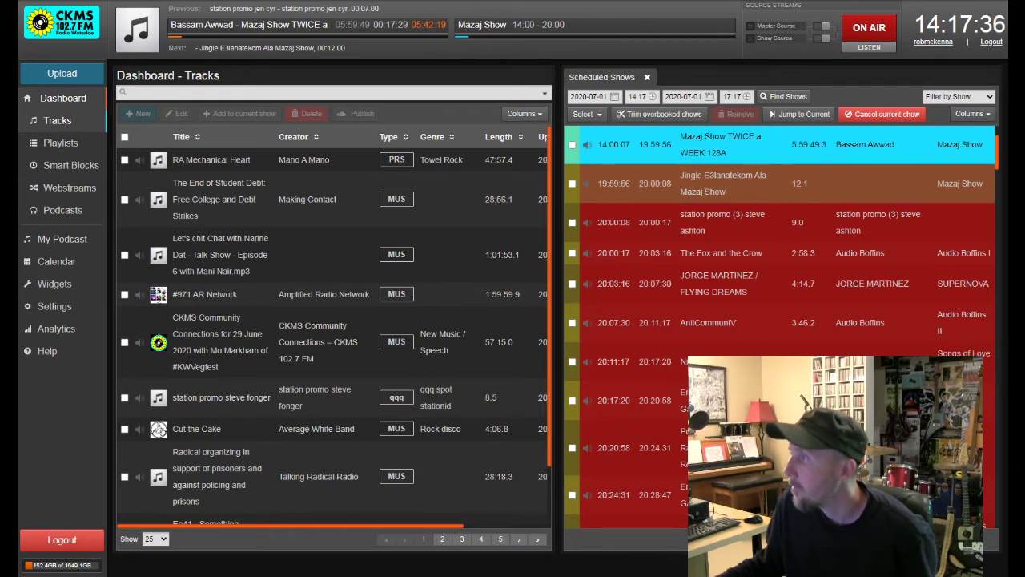
- Open the podcast creation > 2019Podcasts folder in Explorer and move the window aside
{"action": "left_click_drag", "start_coordinate": [1024, 47], "coordinate": [672, 53]}
{"action": "double_click", "coordinate": [650, 218]}
{"action": "double_click", "coordinate": [322, 140]}
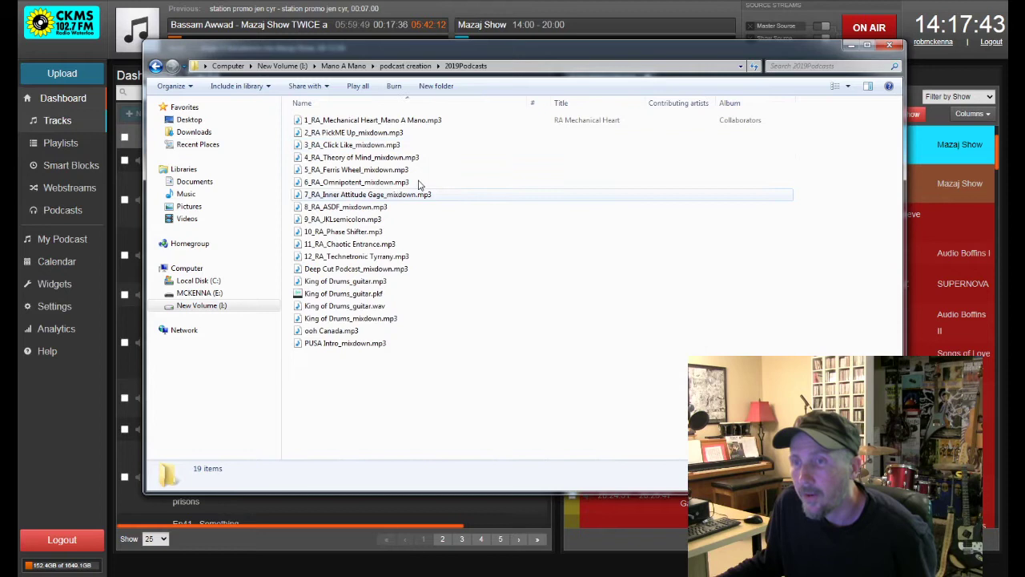
{"action": "left_click_drag", "start_coordinate": [327, 53], "coordinate": [1024, 86]}
- Upload 2_RA PickME Up_mixdown.mp3 by dropping it onto Airtime's Upload Music page
{"action": "left_click", "coordinate": [50, 79]}
{"action": "key", "text": "alt+Tab"}
{"action": "left_click_drag", "start_coordinate": [584, 142], "coordinate": [284, 160]}
- Select the files from Click Like through Technetronic Tyrrany, then return to the upload page
{"action": "key", "text": "alt+Tab"}
{"action": "left_click", "coordinate": [576, 154]}
{"action": "left_click", "coordinate": [571, 265], "text": "shift"}
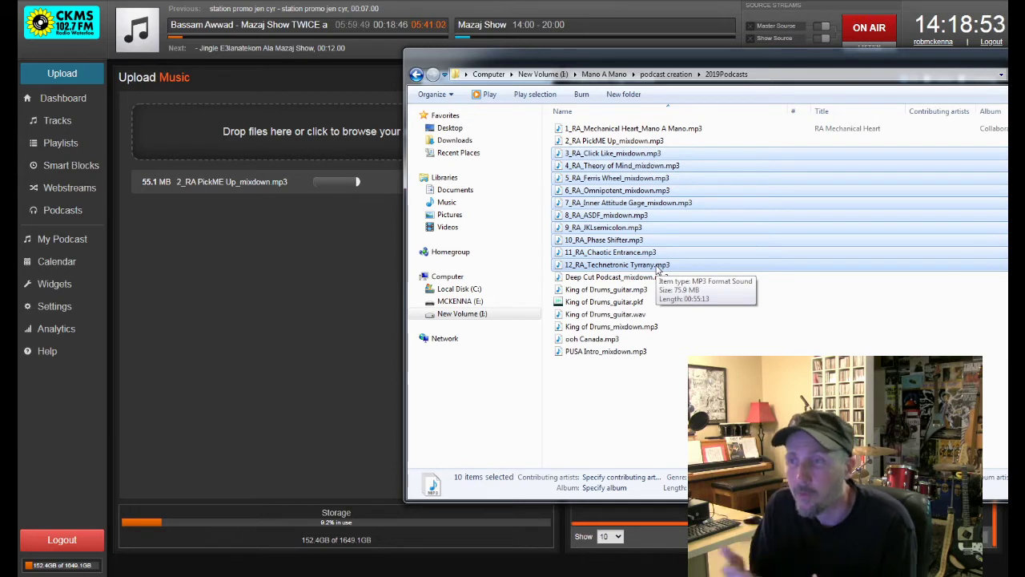
{"action": "left_click", "coordinate": [748, 55]}
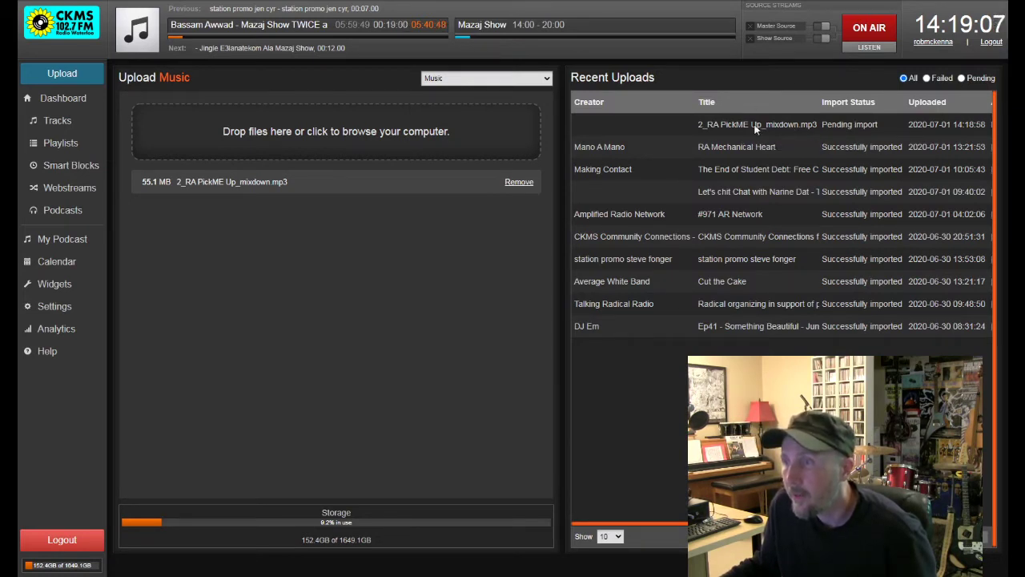
- Open the Dashboard tracks library and select 2_RA PickME Up_mixdown.mp3
{"action": "left_click", "coordinate": [57, 104]}
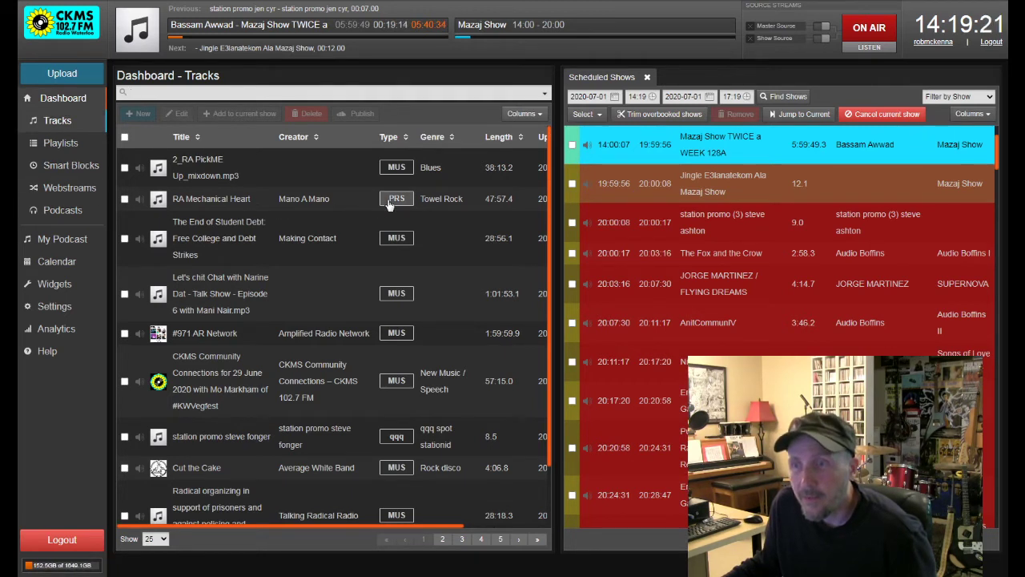
{"action": "left_click", "coordinate": [228, 174]}
- Edit the uploaded track and retitle it 'RA Pick Me Up'
{"action": "right_click", "coordinate": [228, 174]}
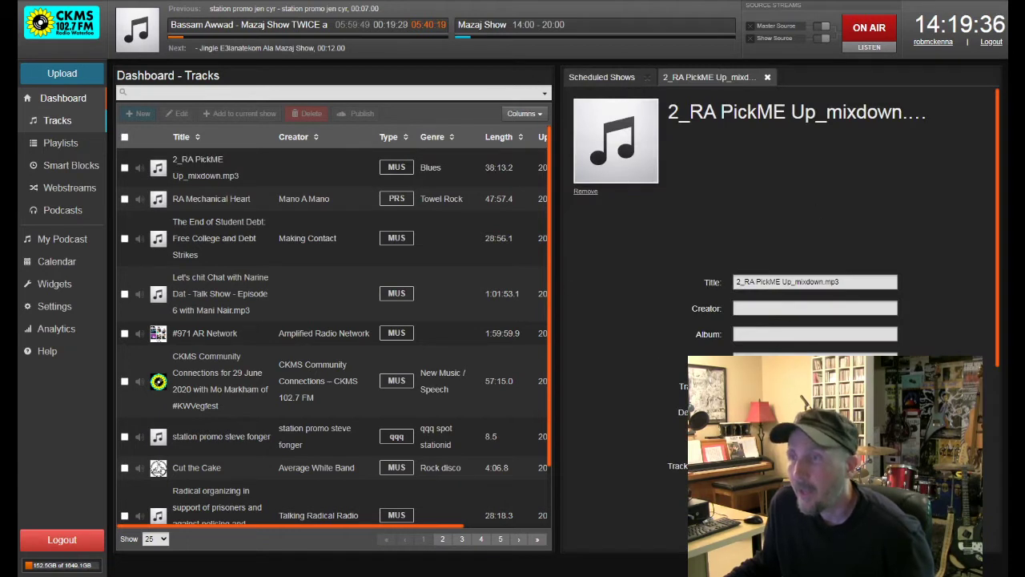
{"action": "scroll", "coordinate": [653, 252], "scroll_direction": "down", "scroll_amount": 3}
{"action": "scroll", "coordinate": [711, 240], "scroll_direction": "up", "scroll_amount": 2}
{"action": "left_click", "coordinate": [743, 224]}
{"action": "key", "text": "BackSpace"}
{"action": "key", "text": "BackSpace"}
{"action": "key", "text": "Right"}
{"action": "key", "text": "Right"}
{"action": "key", "text": "BackSpace"}
{"action": "type", "text": "e"}
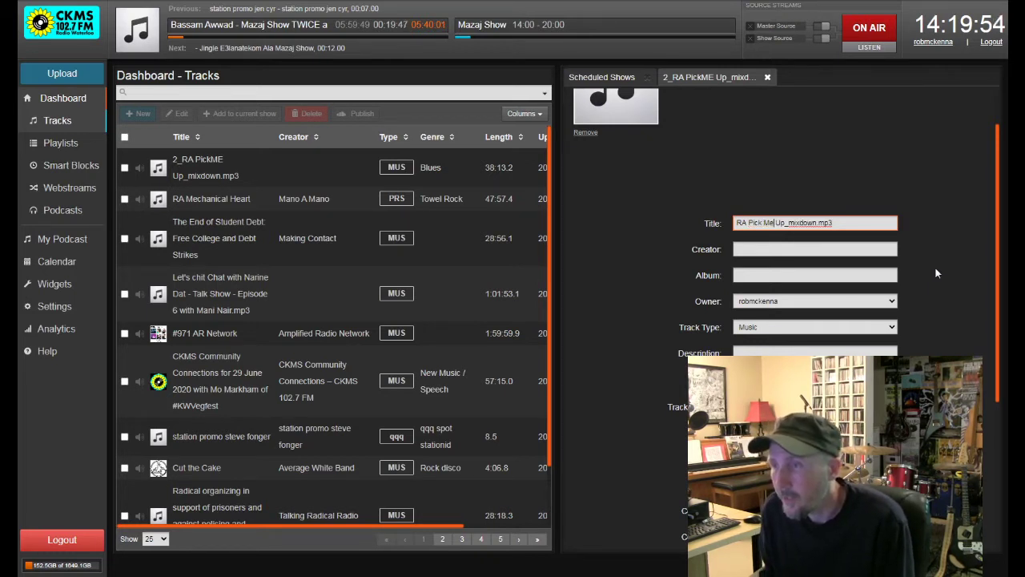
{"action": "key", "text": "Right"}
{"action": "key", "text": "Right"}
{"action": "key", "text": "Right"}
{"action": "key", "text": "Right"}
{"action": "key", "text": "BackSpace"}
{"action": "key", "text": "shift+End"}
{"action": "key", "text": "Delete"}
- Set the album to Mano A Mano and the track type to Pre-Recorded Show
{"action": "left_click", "coordinate": [762, 275]}
{"action": "left_click", "coordinate": [781, 320]}
{"action": "left_click", "coordinate": [892, 327]}
{"action": "left_click", "coordinate": [769, 374]}
{"action": "left_click", "coordinate": [774, 250]}
{"action": "left_click", "coordinate": [805, 250]}
- Set the creator to Mano A Mano and replace the Blues genre with Towel Rock
{"action": "left_click", "coordinate": [788, 275]}
{"action": "scroll", "coordinate": [875, 322], "scroll_direction": "down", "scroll_amount": 4}
{"action": "left_click_drag", "start_coordinate": [761, 254], "coordinate": [711, 256]}
{"action": "type", "text": "Towe"}
{"action": "key", "text": "Down"}
{"action": "left_click", "coordinate": [775, 279]}
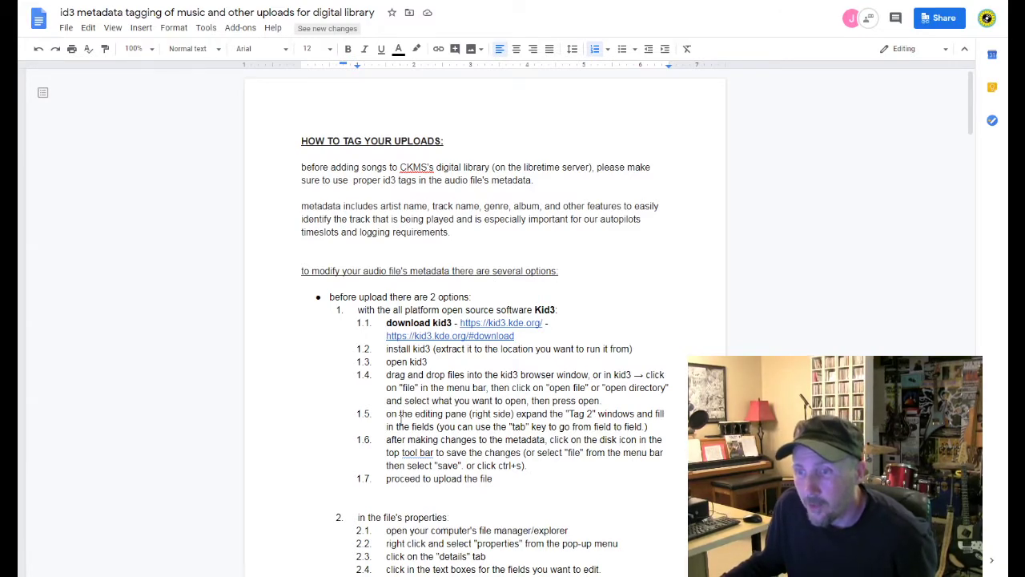
- Highlight the tagging guide's line listing what metadata includes
{"action": "scroll", "coordinate": [403, 412], "scroll_direction": "down", "scroll_amount": 4}
{"action": "scroll", "coordinate": [472, 366], "scroll_direction": "up", "scroll_amount": 3}
{"action": "left_click_drag", "start_coordinate": [303, 148], "coordinate": [484, 147]}
- Highlight the guide's 'genre, album' wording and its list of genre tags
{"action": "left_click", "coordinate": [499, 147]}
{"action": "left_click_drag", "start_coordinate": [483, 147], "coordinate": [545, 147]}
{"action": "left_click", "coordinate": [473, 151]}
{"action": "scroll", "coordinate": [407, 178], "scroll_direction": "down", "scroll_amount": 3}
{"action": "scroll", "coordinate": [410, 181], "scroll_direction": "down", "scroll_amount": 3}
{"action": "scroll", "coordinate": [409, 182], "scroll_direction": "down", "scroll_amount": 3}
{"action": "scroll", "coordinate": [410, 182], "scroll_direction": "down", "scroll_amount": 2}
{"action": "scroll", "coordinate": [439, 368], "scroll_direction": "down", "scroll_amount": 3}
{"action": "scroll", "coordinate": [380, 346], "scroll_direction": "down", "scroll_amount": 3}
{"action": "scroll", "coordinate": [380, 278], "scroll_direction": "down", "scroll_amount": 2}
{"action": "left_click_drag", "start_coordinate": [328, 177], "coordinate": [409, 295]}
{"action": "left_click", "coordinate": [501, 293]}
- Scroll past the genre table to the 'Uploading your Pre-Recorded Show' section
{"action": "scroll", "coordinate": [484, 292], "scroll_direction": "down", "scroll_amount": 6}
{"action": "scroll", "coordinate": [436, 285], "scroll_direction": "down", "scroll_amount": 6}
{"action": "scroll", "coordinate": [436, 285], "scroll_direction": "down", "scroll_amount": 6}
{"action": "scroll", "coordinate": [427, 233], "scroll_direction": "up", "scroll_amount": 3}
{"action": "scroll", "coordinate": [401, 233], "scroll_direction": "down", "scroll_amount": 8}
{"action": "scroll", "coordinate": [366, 233], "scroll_direction": "down", "scroll_amount": 12}
{"action": "scroll", "coordinate": [366, 232], "scroll_direction": "up", "scroll_amount": 10}
{"action": "scroll", "coordinate": [367, 234], "scroll_direction": "up", "scroll_amount": 2}
{"action": "scroll", "coordinate": [383, 276], "scroll_direction": "down", "scroll_amount": 2}
{"action": "scroll", "coordinate": [439, 350], "scroll_direction": "down", "scroll_amount": 2}
{"action": "scroll", "coordinate": [438, 477], "scroll_direction": "up", "scroll_amount": 2}
{"action": "scroll", "coordinate": [438, 476], "scroll_direction": "down", "scroll_amount": 2}
{"action": "scroll", "coordinate": [438, 455], "scroll_direction": "down", "scroll_amount": 15}
{"action": "scroll", "coordinate": [439, 447], "scroll_direction": "down", "scroll_amount": 12}
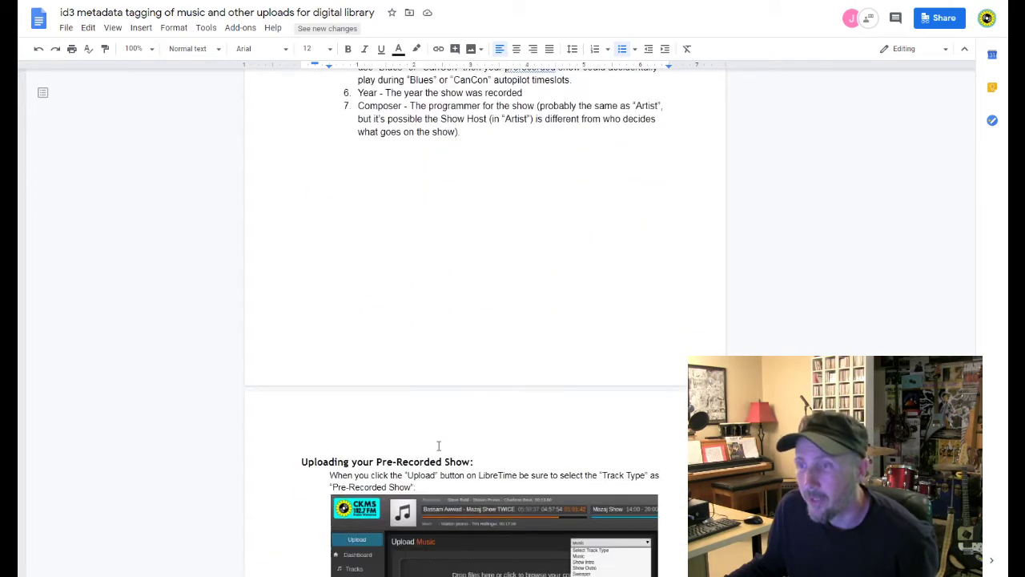
{"action": "scroll", "coordinate": [438, 445], "scroll_direction": "down", "scroll_amount": 15}
{"action": "scroll", "coordinate": [439, 445], "scroll_direction": "up", "scroll_amount": 18}
{"action": "scroll", "coordinate": [477, 241], "scroll_direction": "down", "scroll_amount": 18}
- View the Pre-Recorded Show track-type screenshot, then return to Airtime's track edit form
{"action": "scroll", "coordinate": [486, 305], "scroll_direction": "up", "scroll_amount": 1}
{"action": "scroll", "coordinate": [486, 306], "scroll_direction": "up", "scroll_amount": 8}
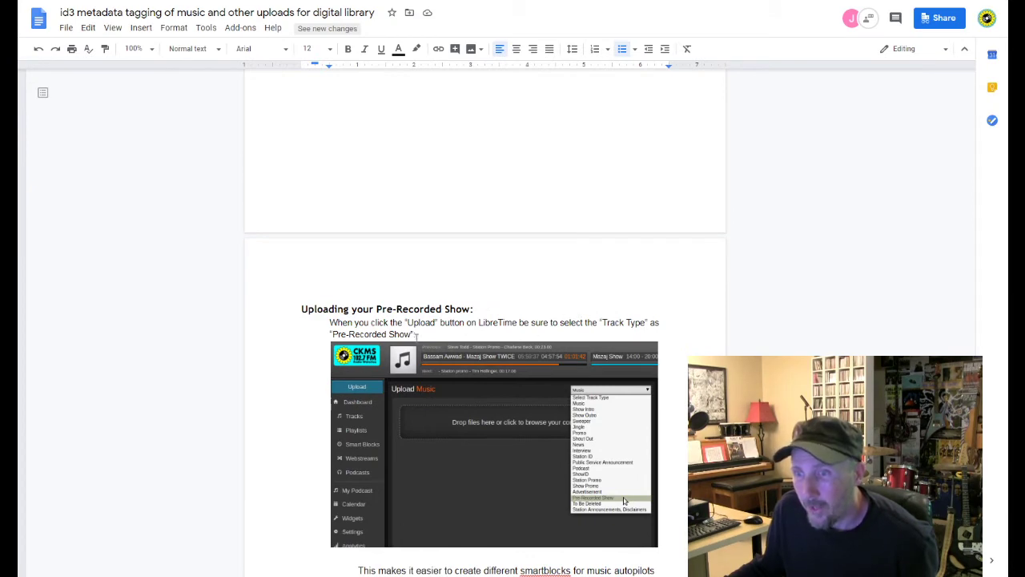
{"action": "key", "text": "ctrl+Tab"}
{"action": "key", "text": "ctrl+Tab"}
{"action": "scroll", "coordinate": [820, 266], "scroll_direction": "up", "scroll_amount": 1}
{"action": "scroll", "coordinate": [698, 241], "scroll_direction": "down", "scroll_amount": 3}
- Save the retitled track, then filter the library to tracks with creator 'Mano A Mano'
{"action": "key", "text": "Return"}
{"action": "left_click", "coordinate": [546, 94]}
{"action": "left_click", "coordinate": [451, 137]}
{"action": "type", "text": "Mano A Mano"}
{"action": "left_click", "coordinate": [333, 316]}
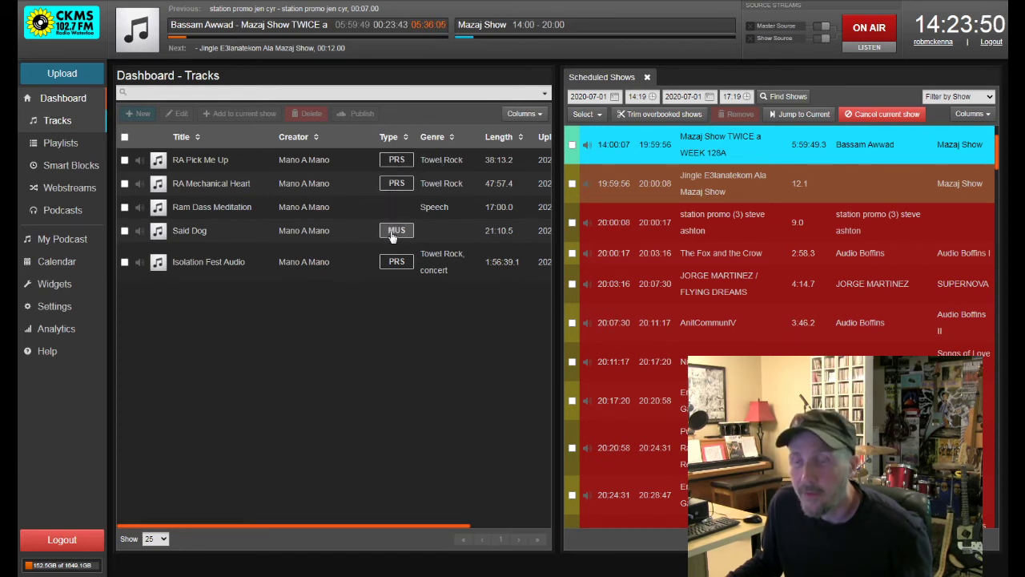
- Edit the Ram Dass Meditation track and review its Track Type options, leaving it unset
{"action": "left_click", "coordinate": [360, 210]}
{"action": "right_click", "coordinate": [350, 211]}
{"action": "left_click", "coordinate": [377, 250]}
{"action": "scroll", "coordinate": [796, 229], "scroll_direction": "down", "scroll_amount": 3}
{"action": "left_click", "coordinate": [891, 211]}
{"action": "left_click", "coordinate": [936, 222]}
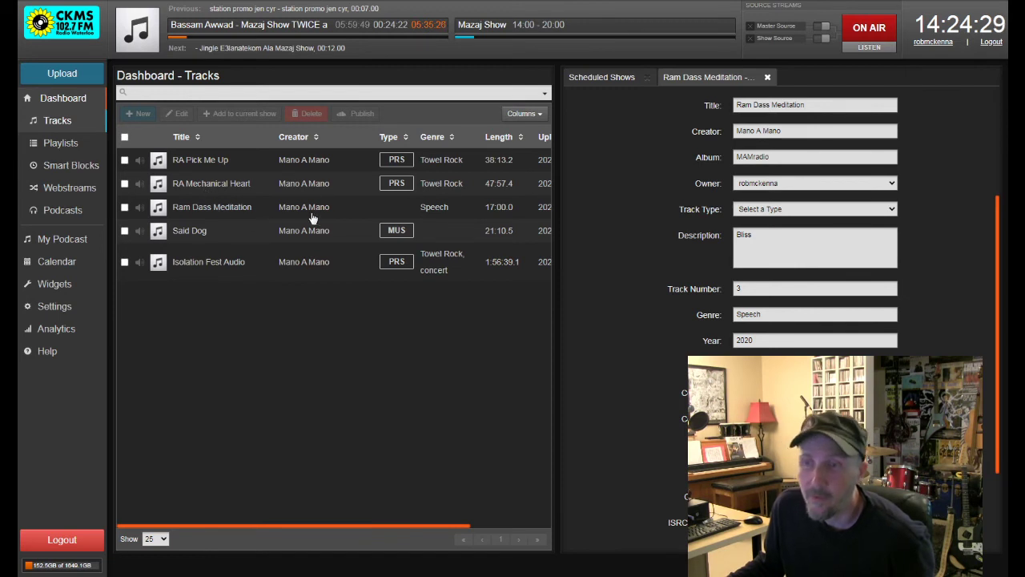